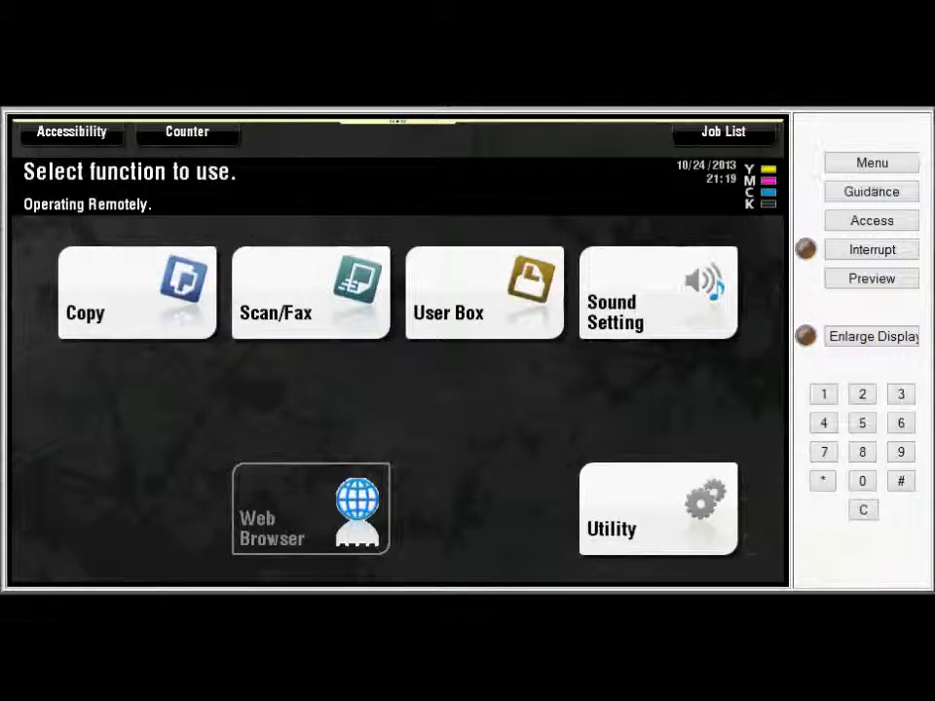
Go through Utility and One-Touch Destination creation to the public address book's E-Mail list
click(652, 518)
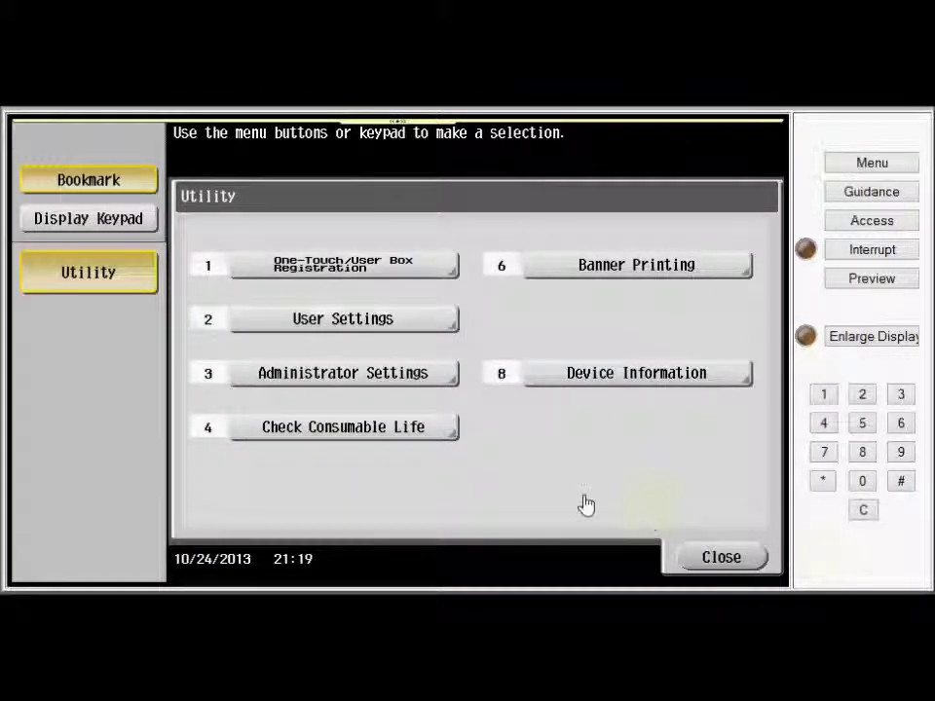
click(393, 267)
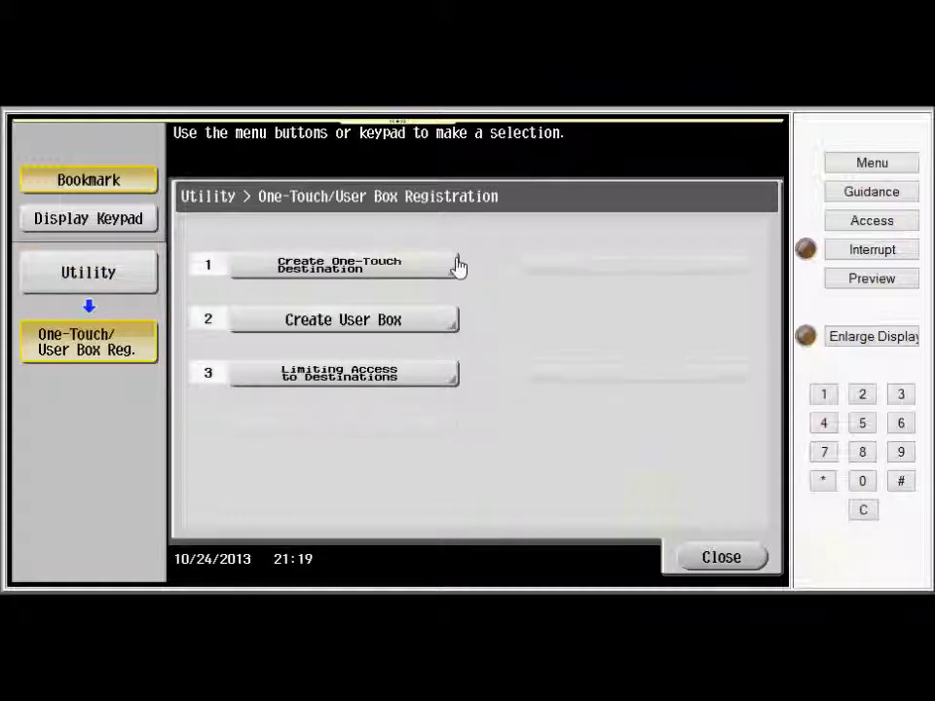
click(402, 271)
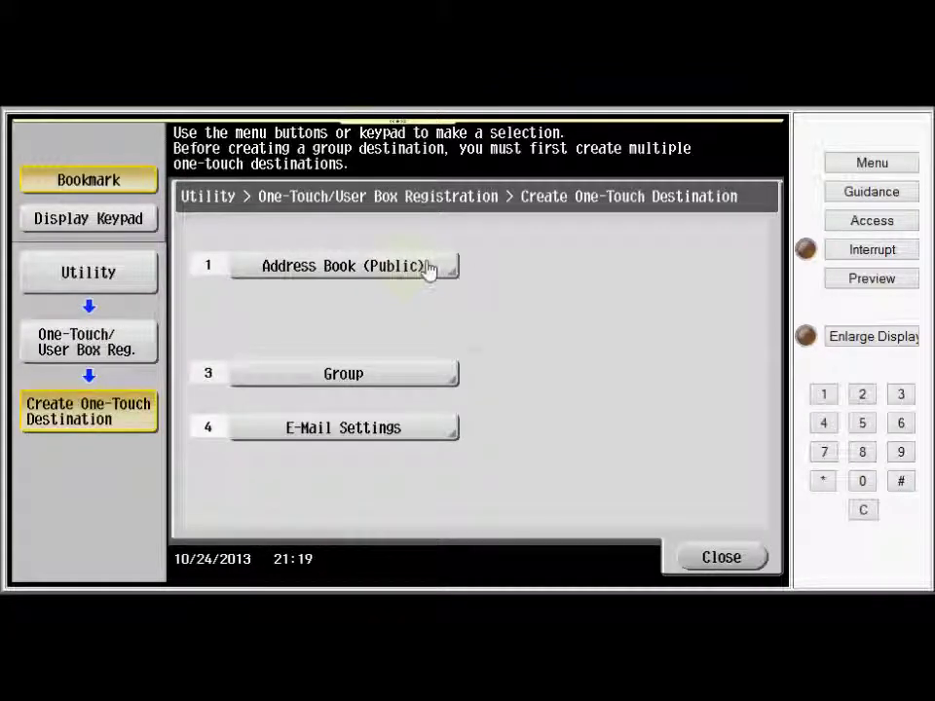
click(436, 269)
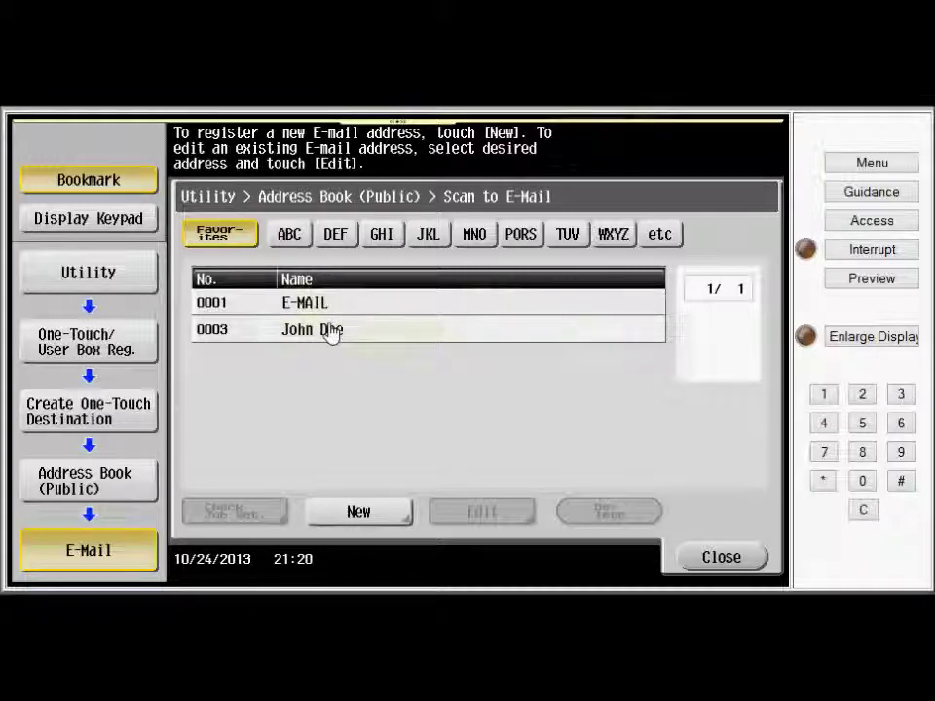
click(377, 517)
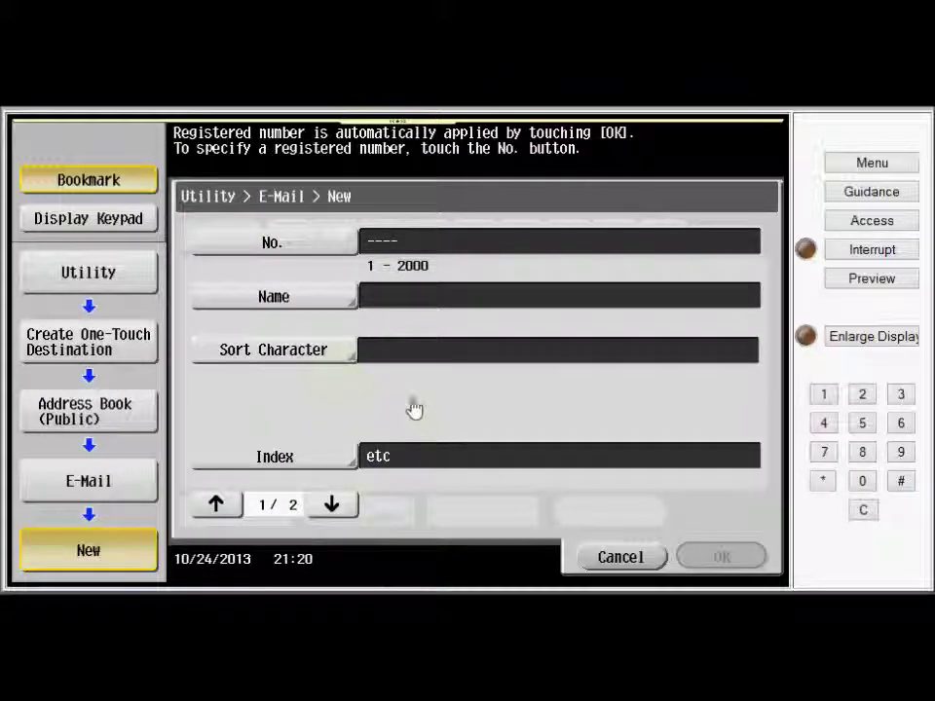
Enter the contact's first name and surname, both capitalised, as the destination's Name
click(312, 305)
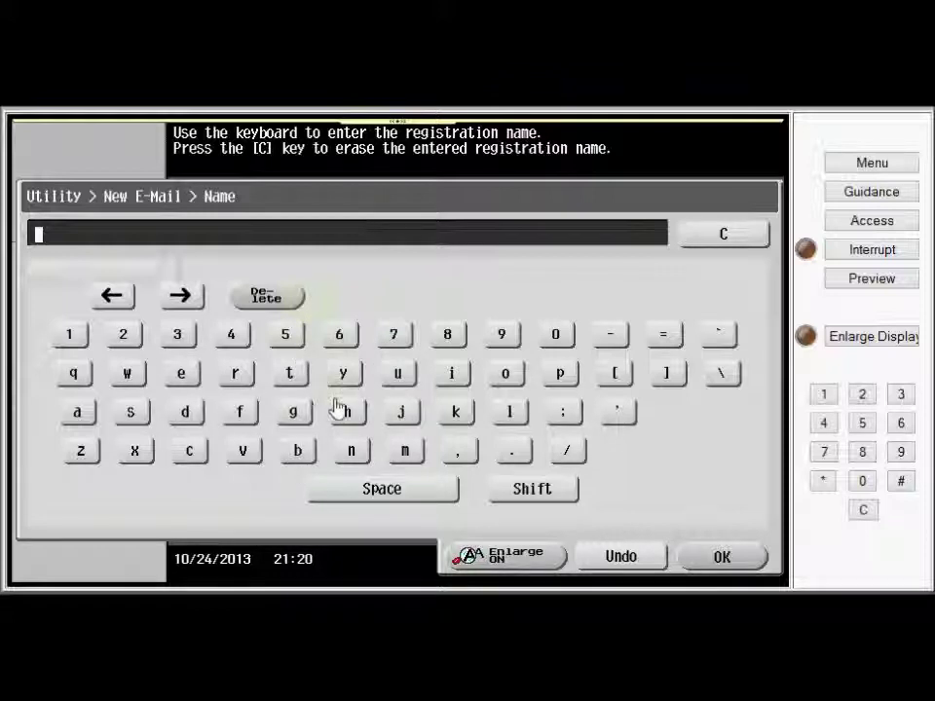
click(521, 495)
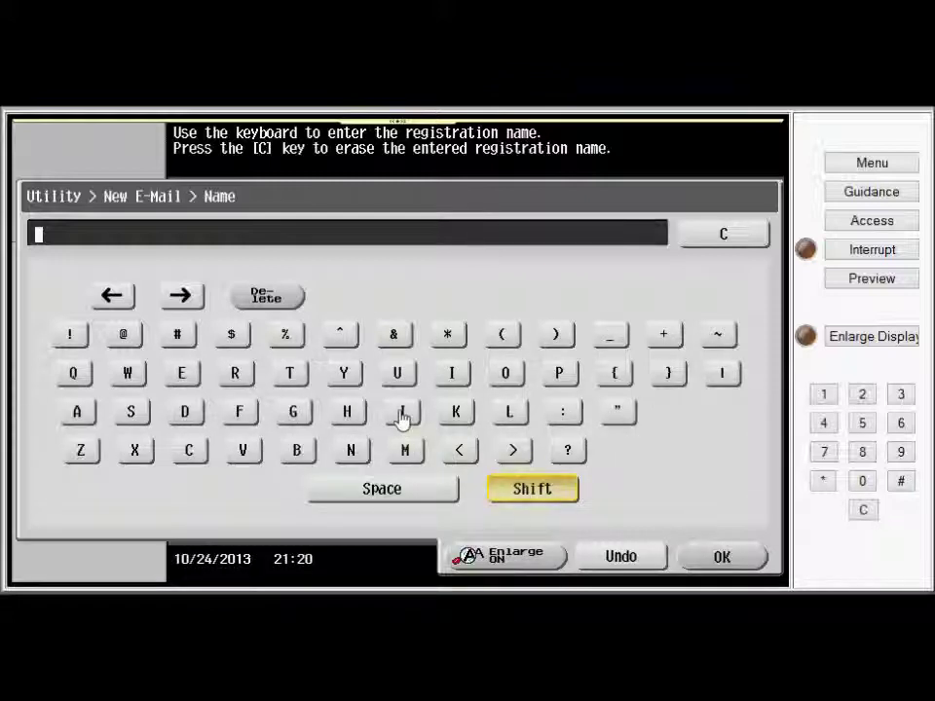
click(403, 417)
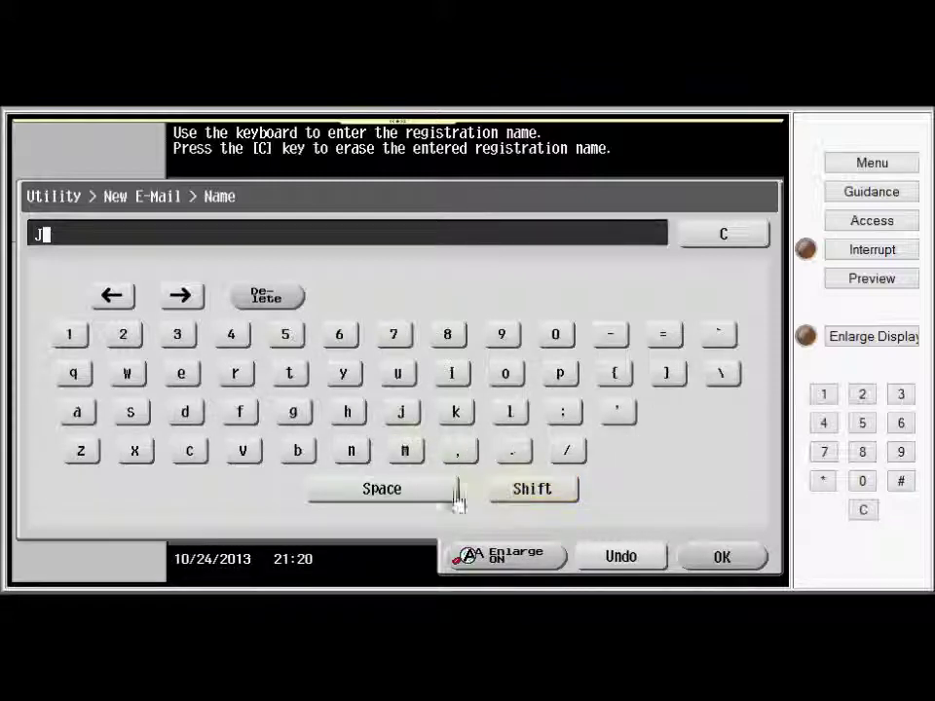
click(74, 417)
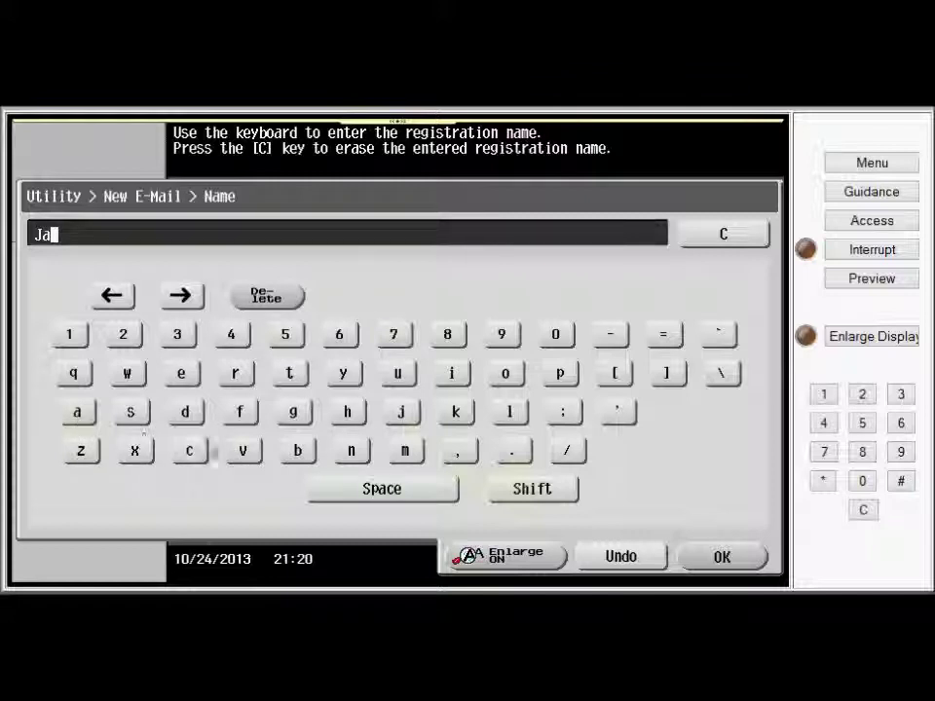
click(351, 452)
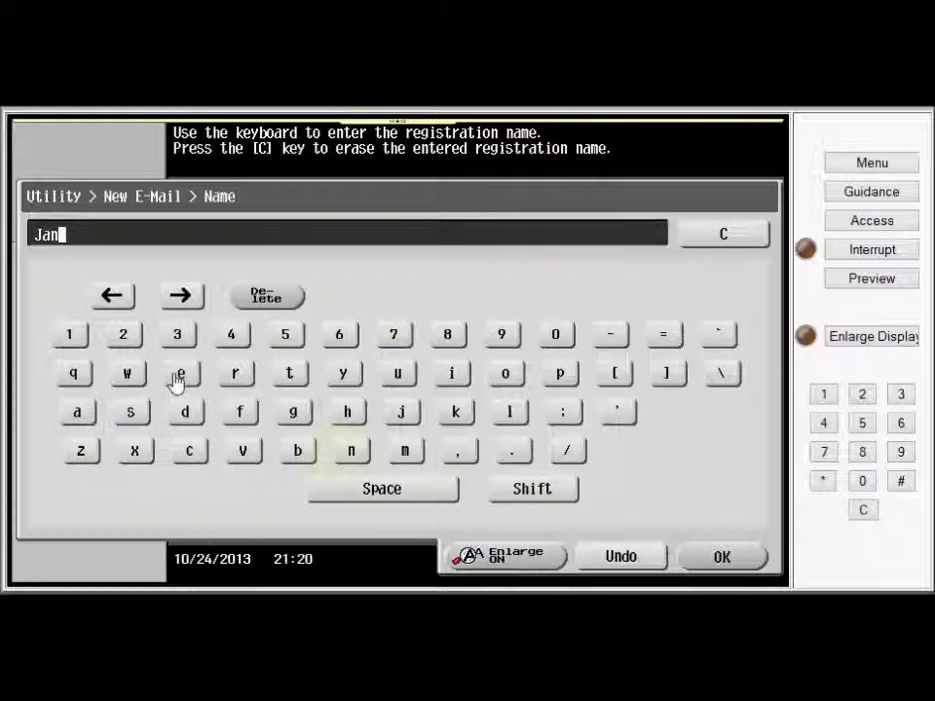
click(180, 376)
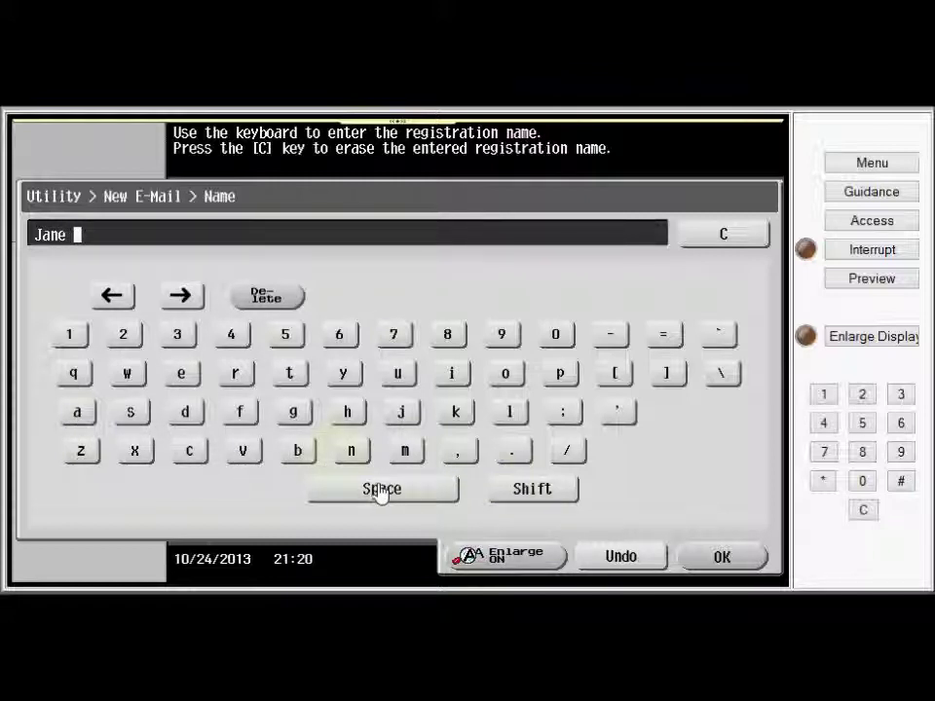
click(539, 492)
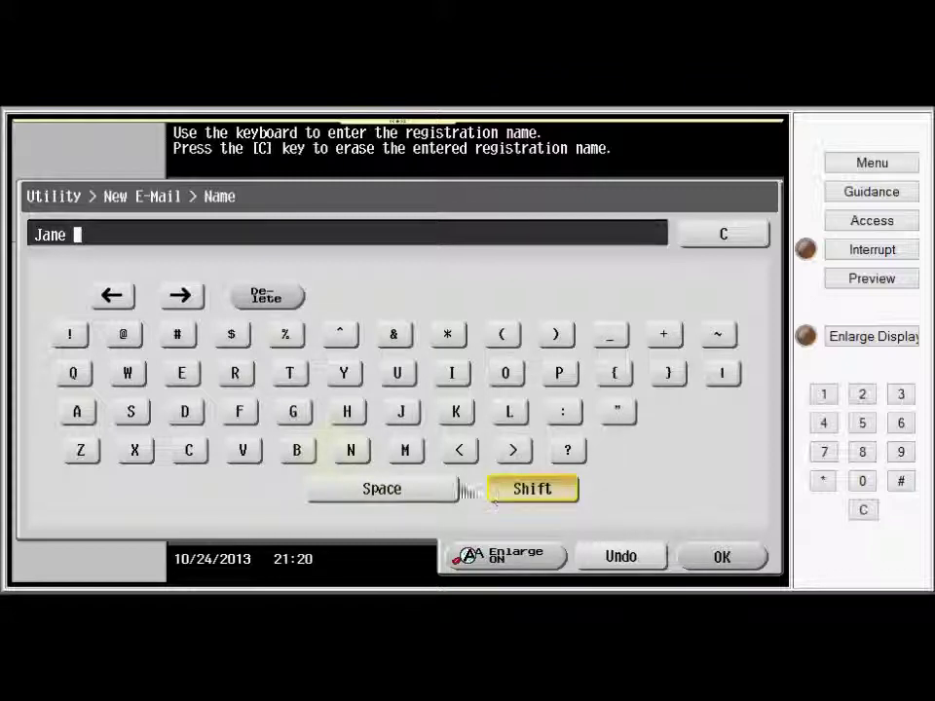
click(184, 417)
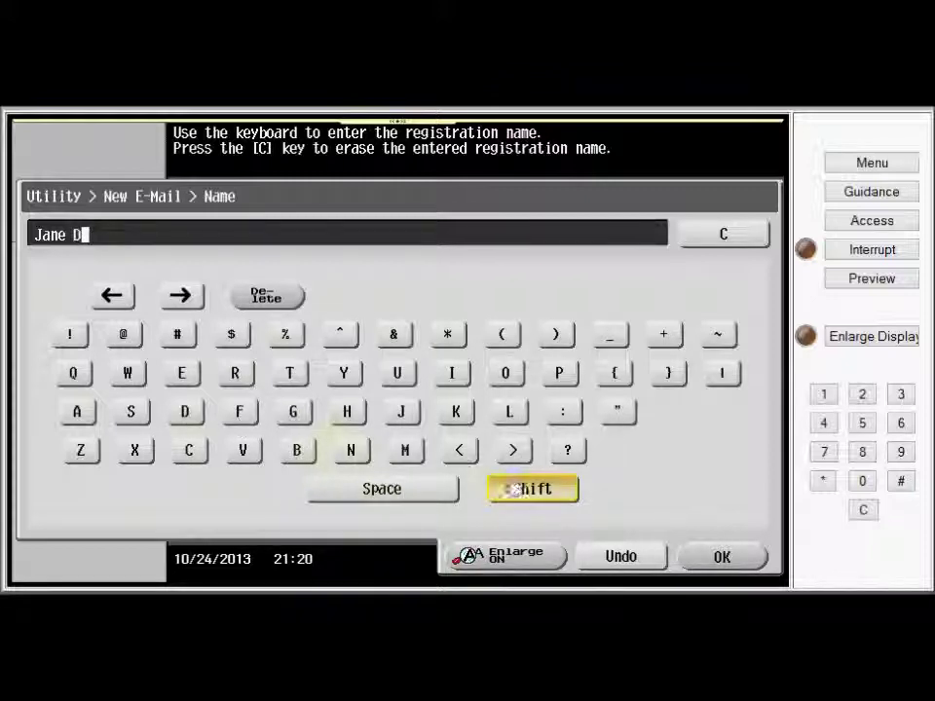
click(536, 490)
click(505, 373)
click(186, 385)
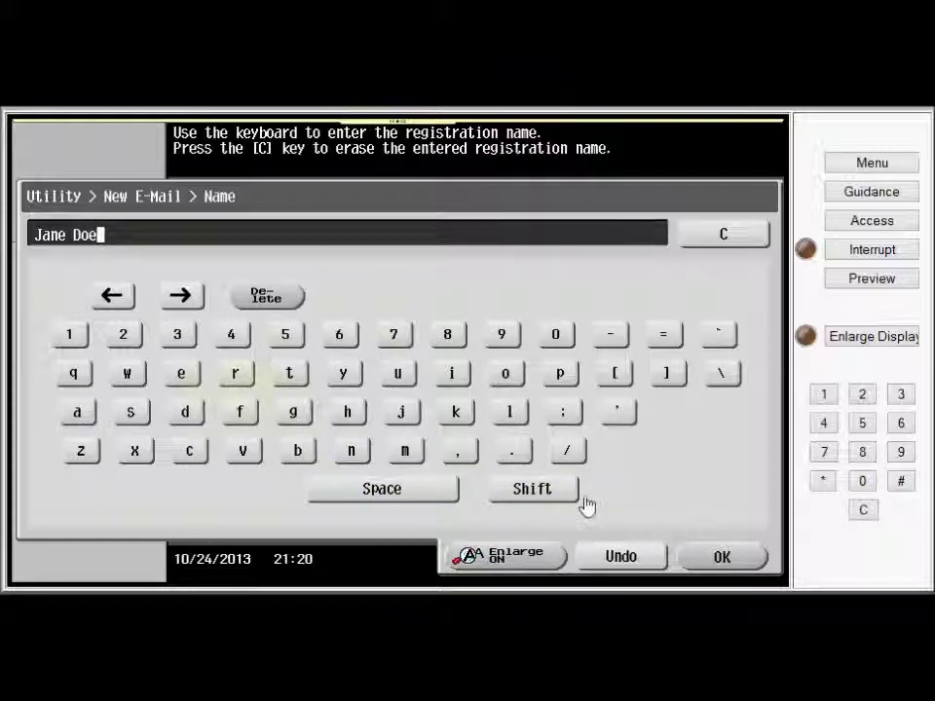
click(718, 557)
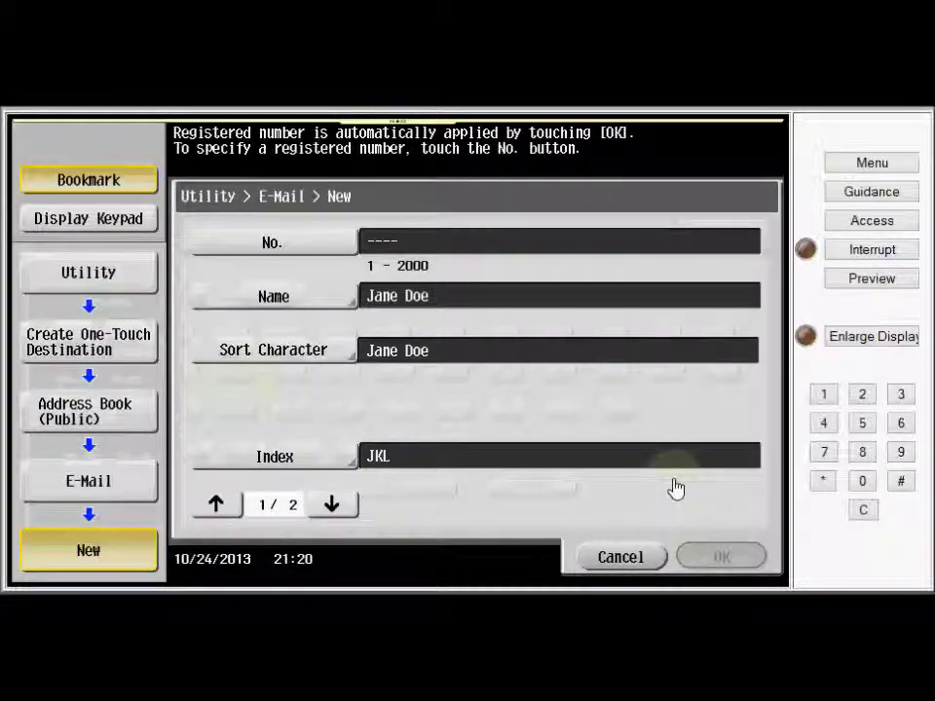
Add Favorites to the destination's JKL index and move to the E-Mail Address page
click(322, 454)
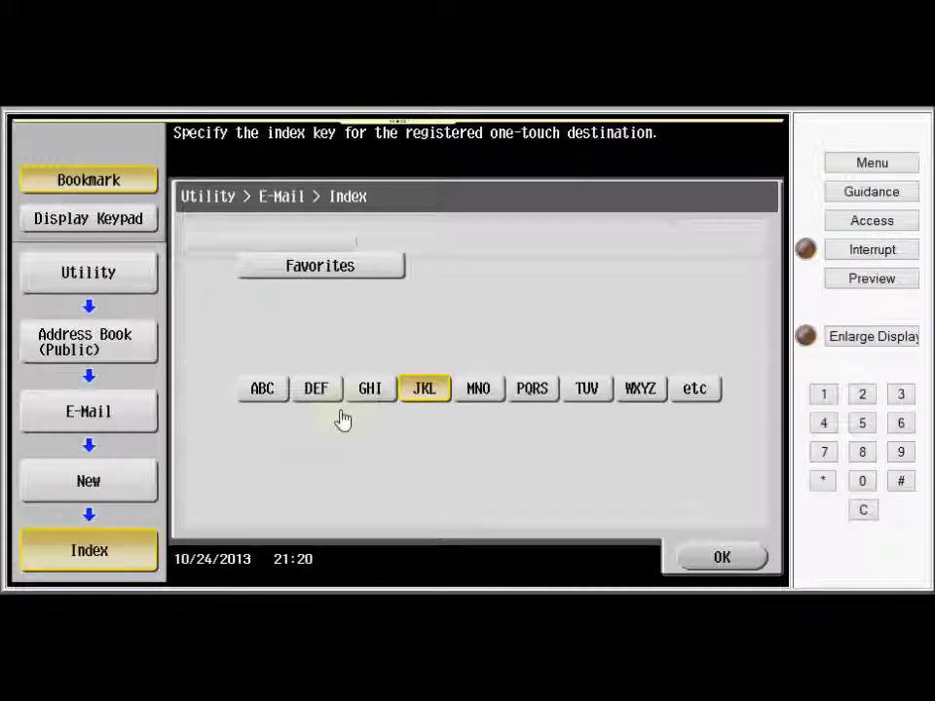
click(375, 269)
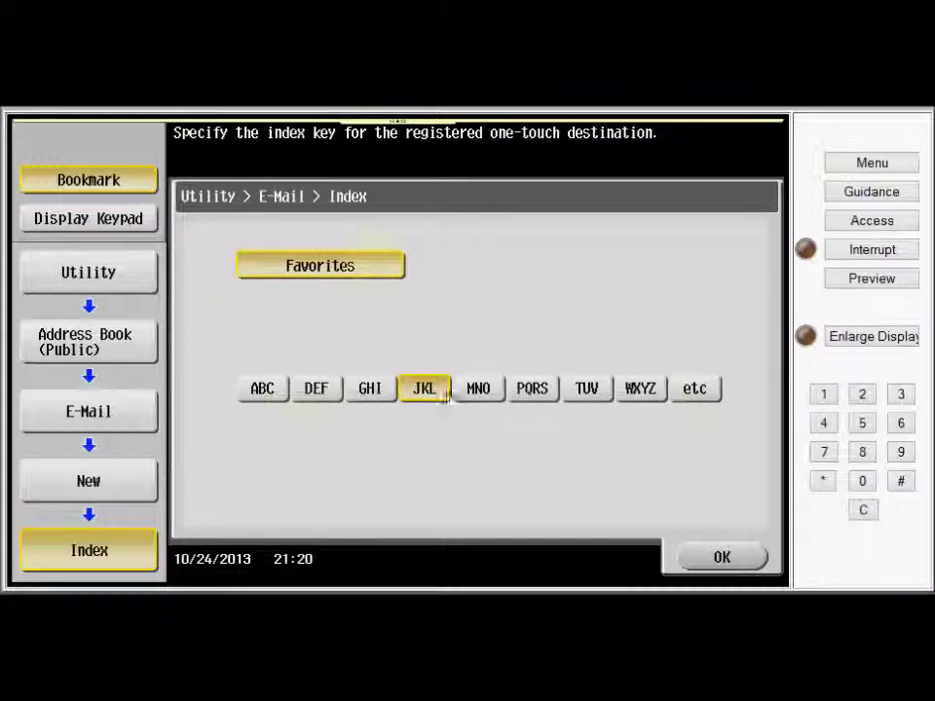
click(711, 557)
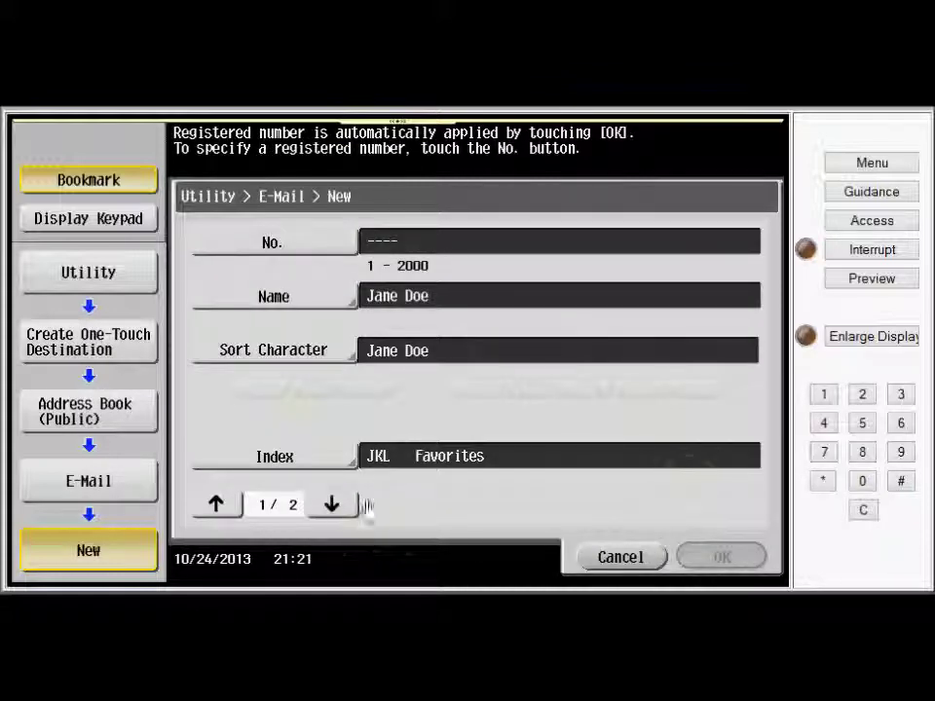
click(332, 505)
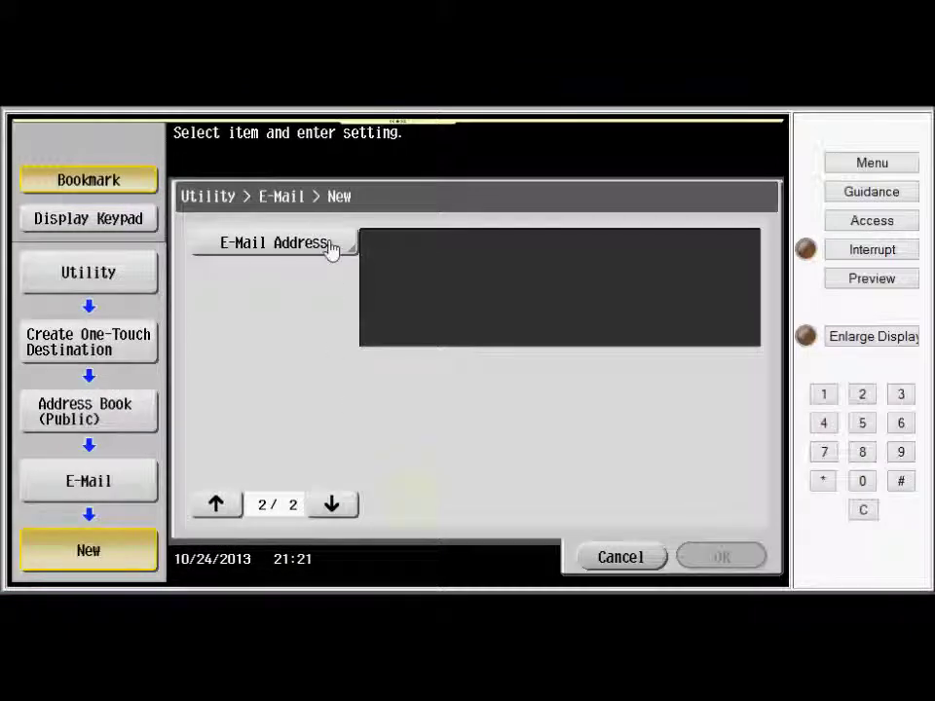
Spell the user-name part of the contact's e-mail address, including its dot
click(329, 245)
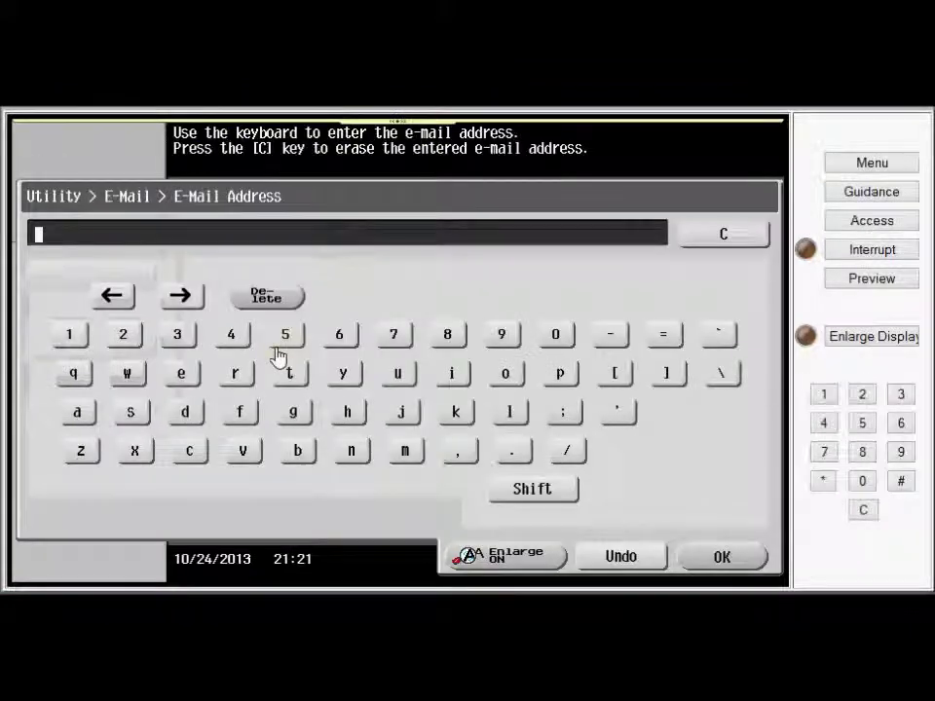
click(402, 417)
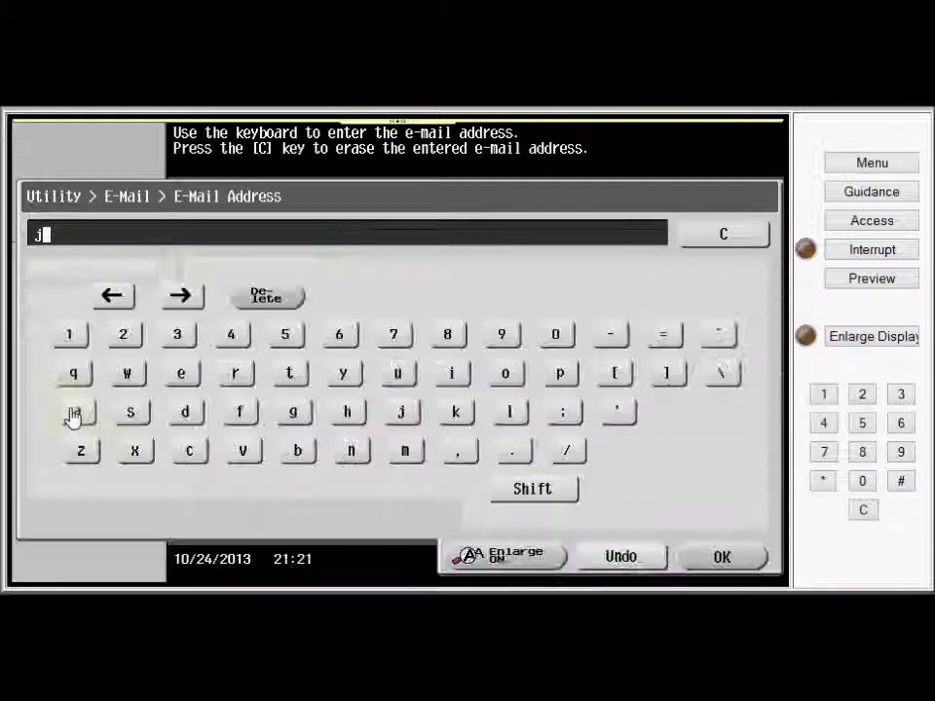
click(75, 417)
click(351, 454)
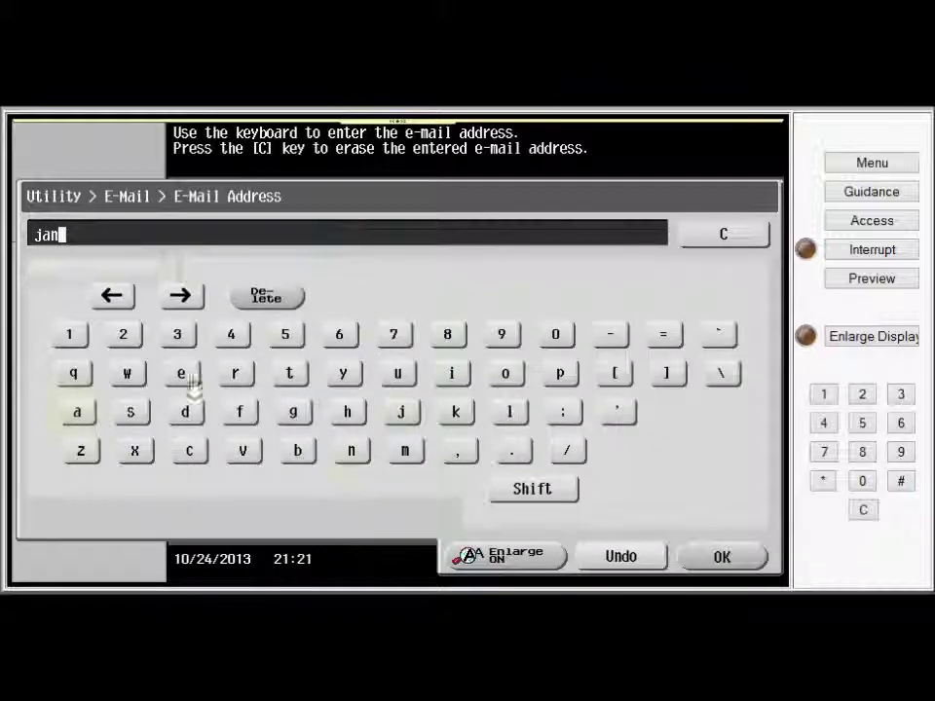
click(181, 375)
click(508, 455)
click(181, 414)
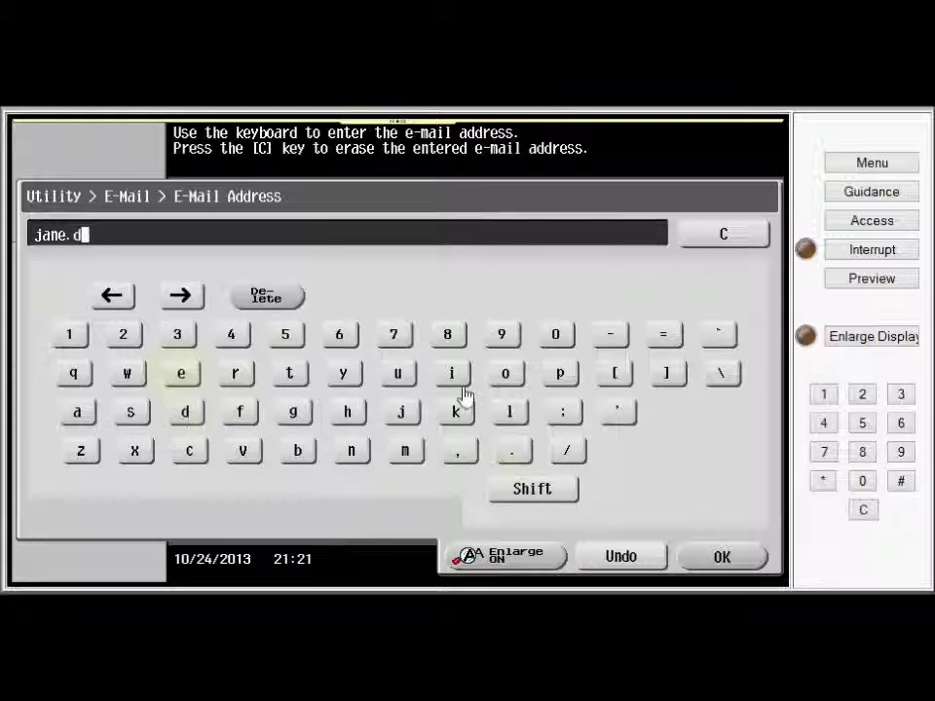
click(506, 377)
click(179, 375)
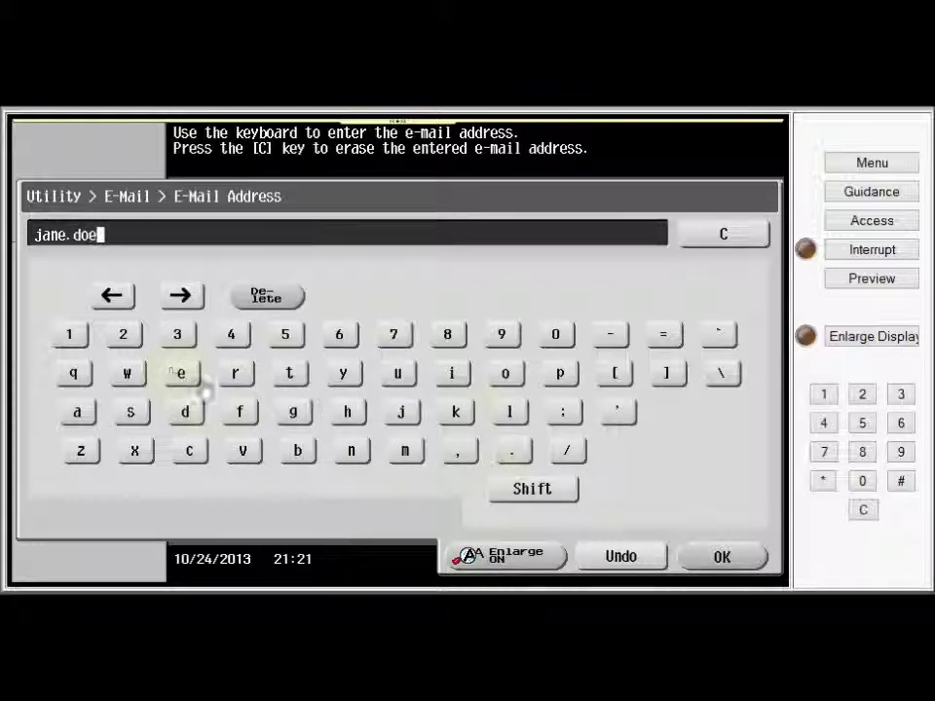
Add the @ sign and the company domain with its ending, then confirm the address
click(532, 490)
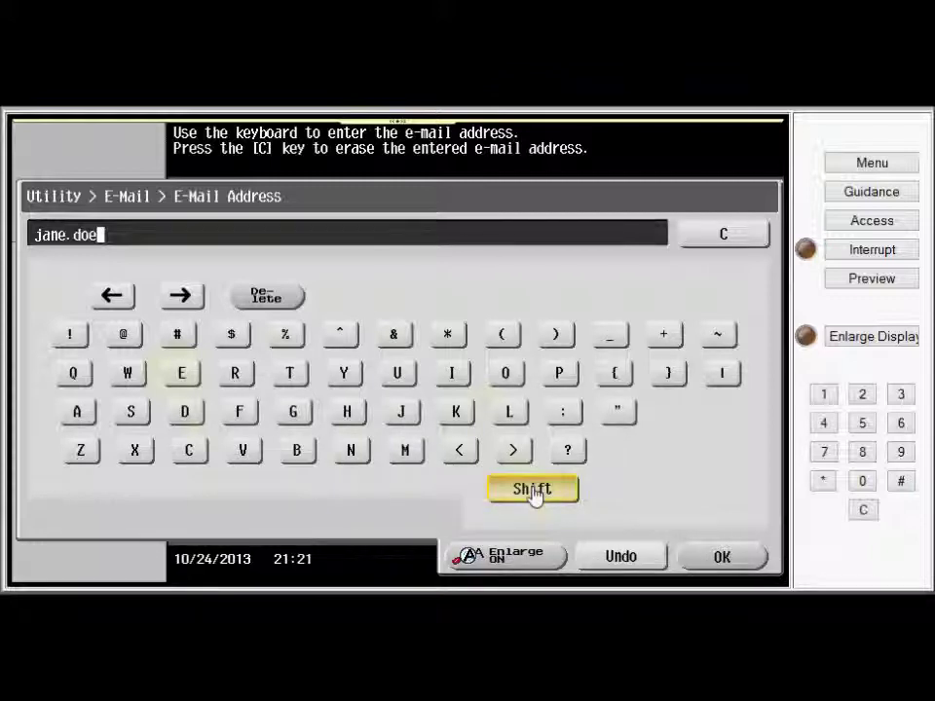
click(129, 337)
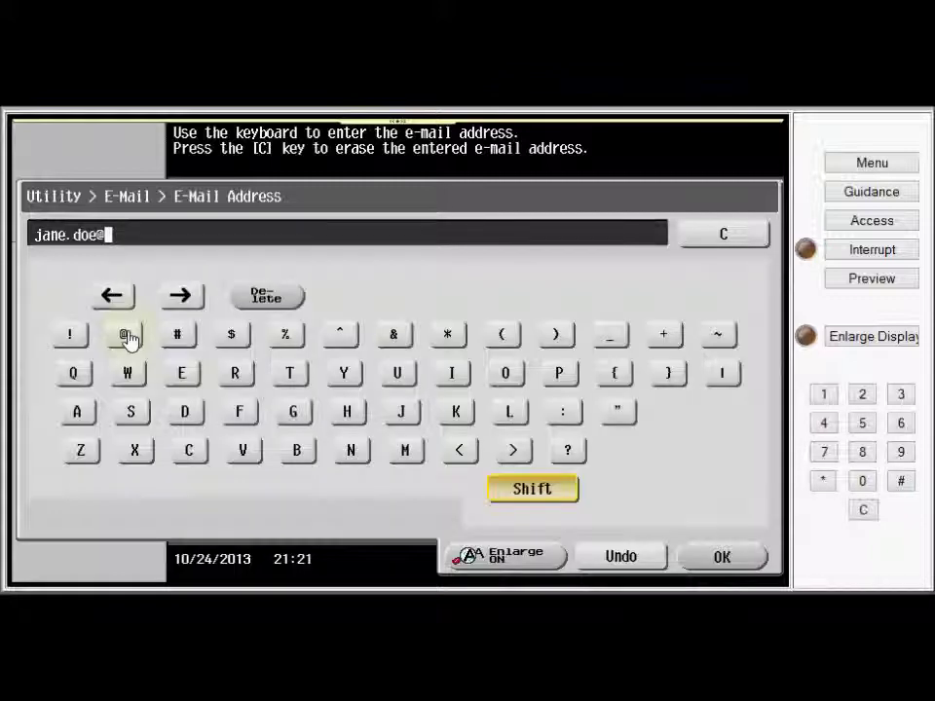
click(517, 497)
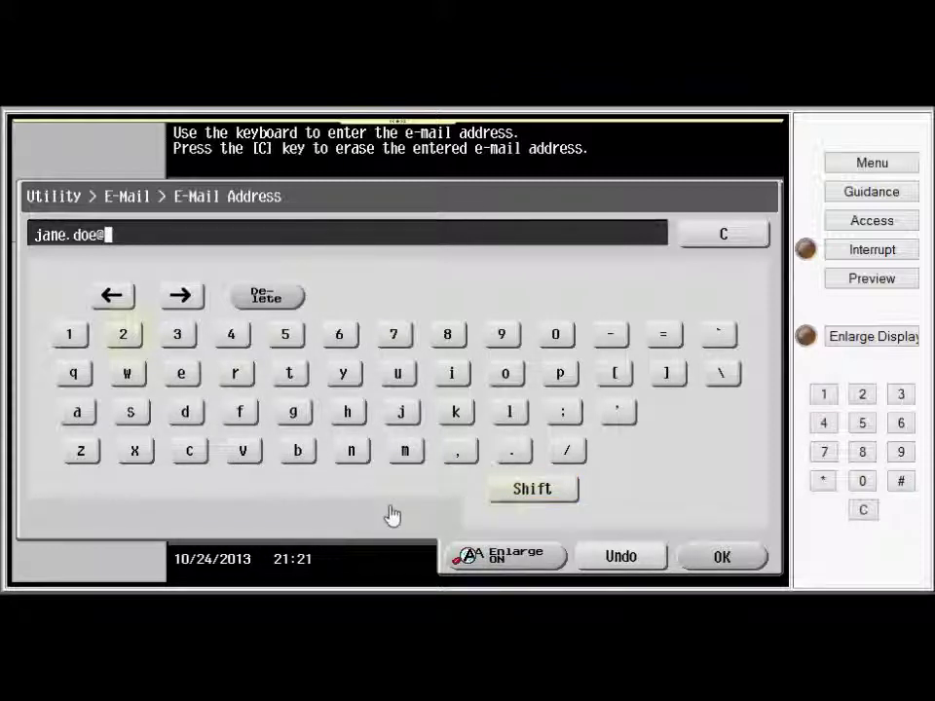
click(404, 456)
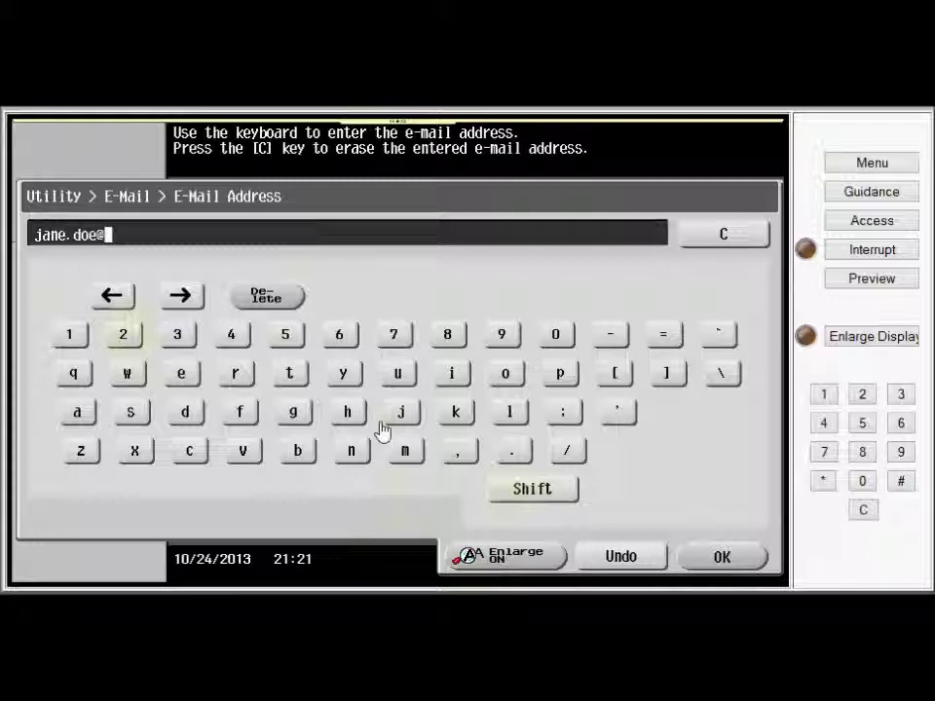
click(346, 378)
click(191, 450)
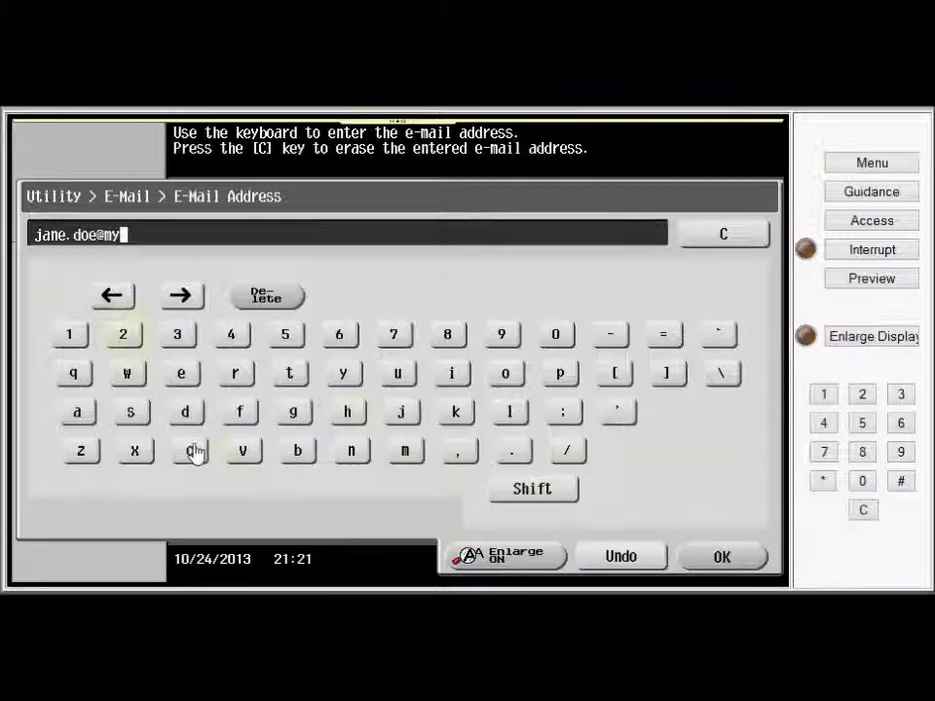
click(503, 377)
click(405, 451)
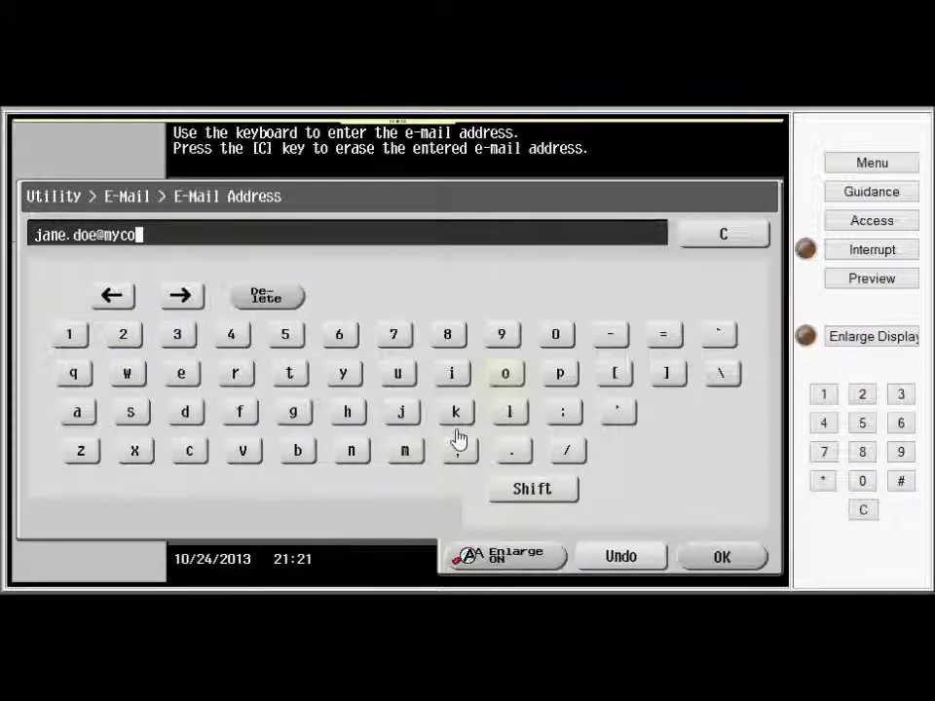
click(560, 380)
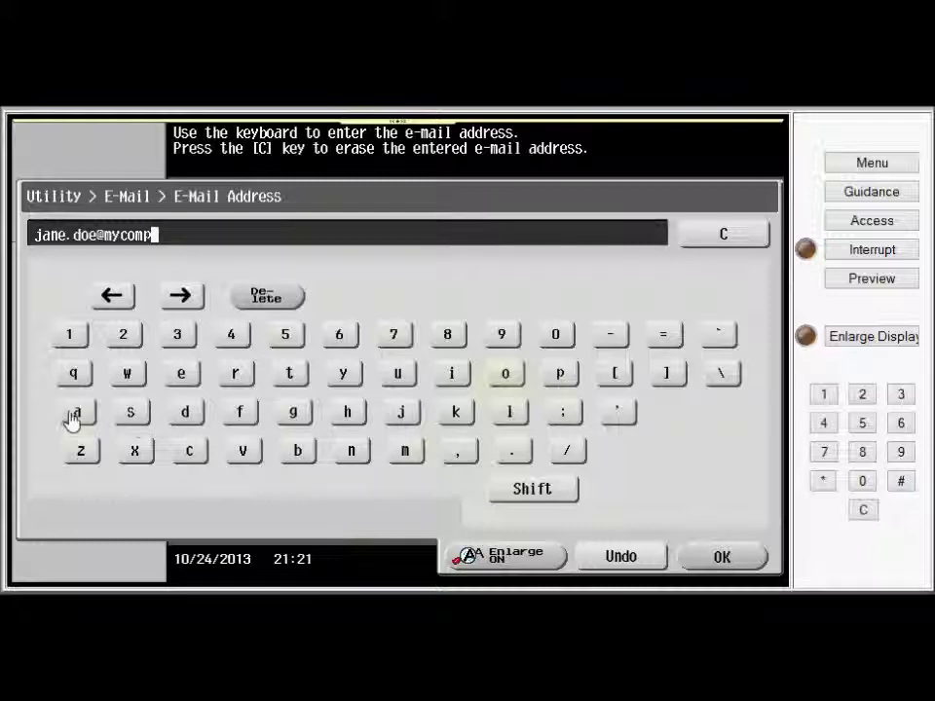
click(73, 417)
click(355, 453)
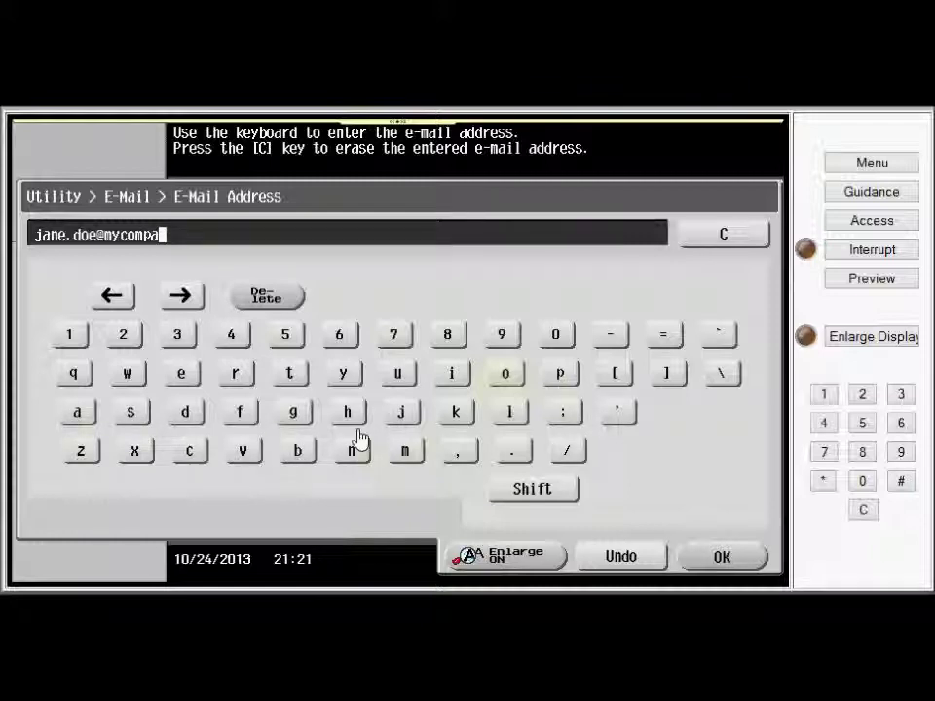
click(345, 377)
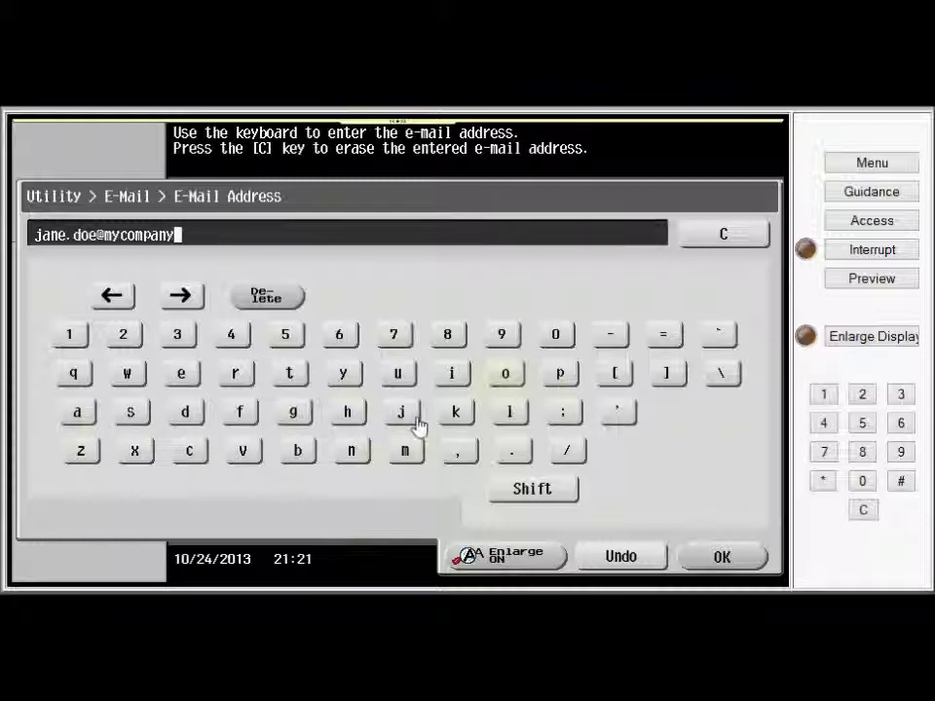
click(511, 454)
click(187, 453)
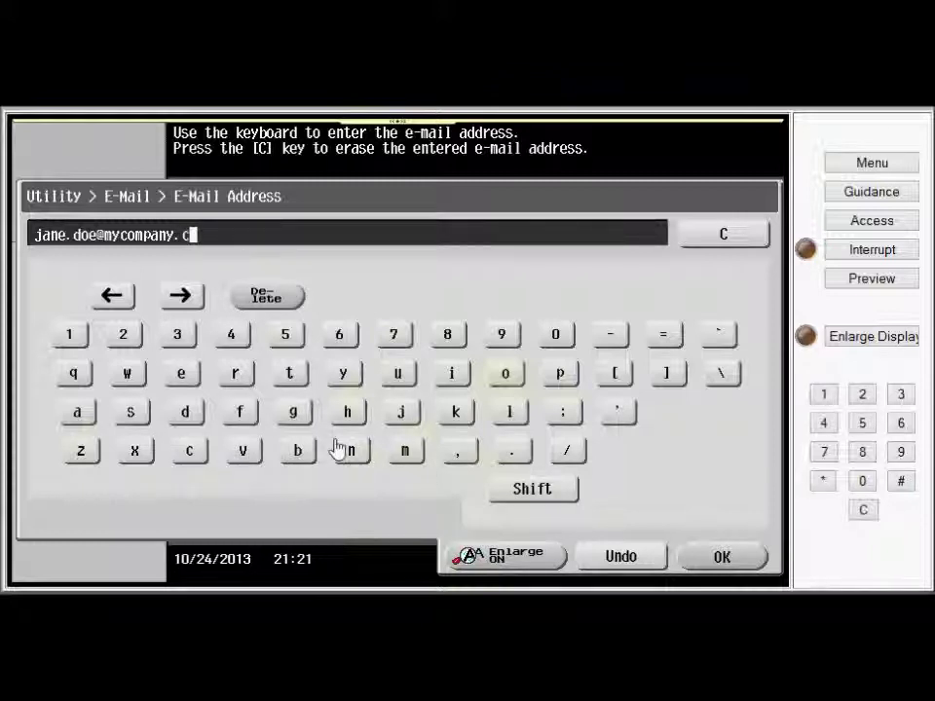
click(501, 380)
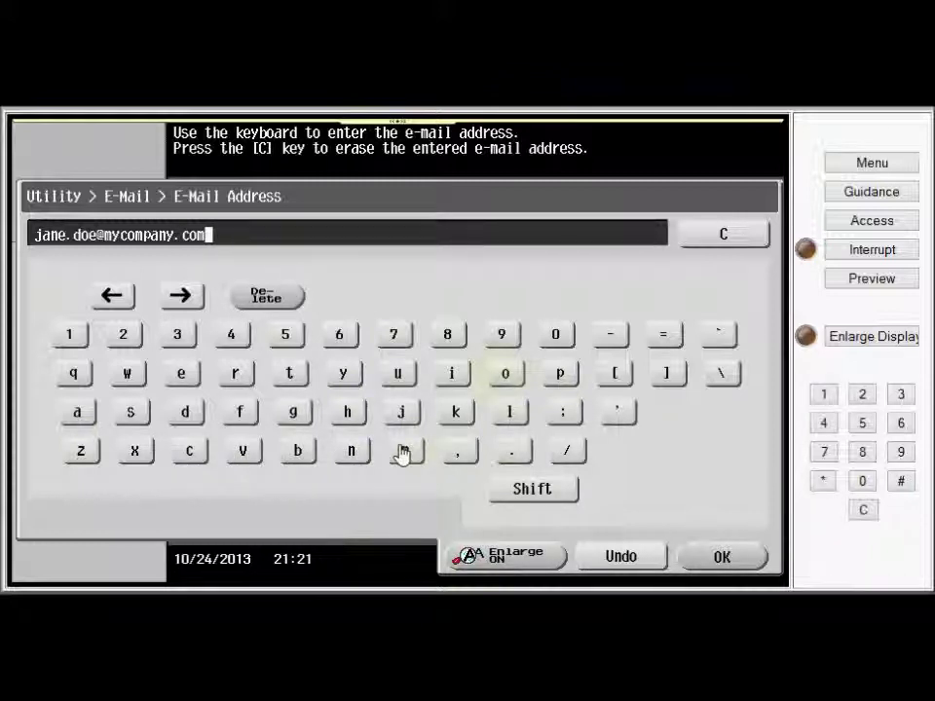
click(720, 556)
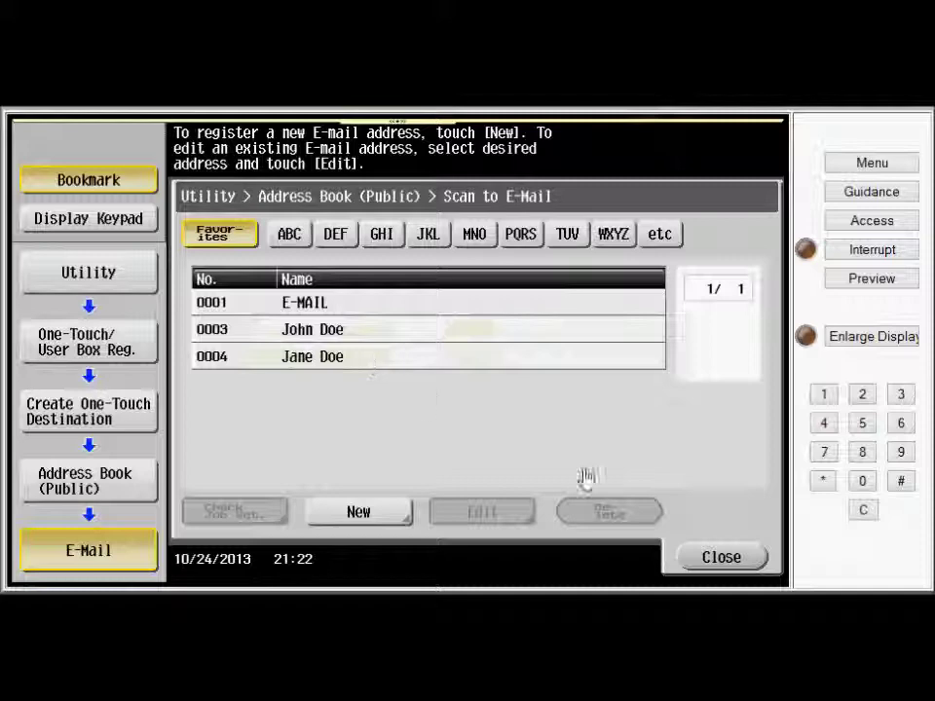
Close the address book, registration and Utility menus back to the copy screen
click(721, 560)
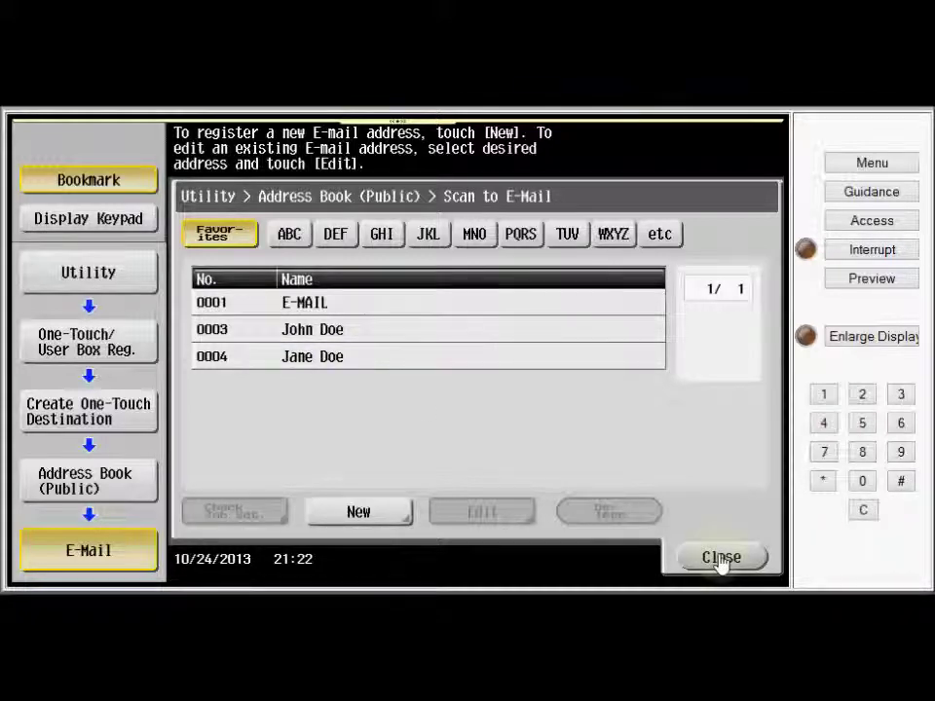
click(728, 561)
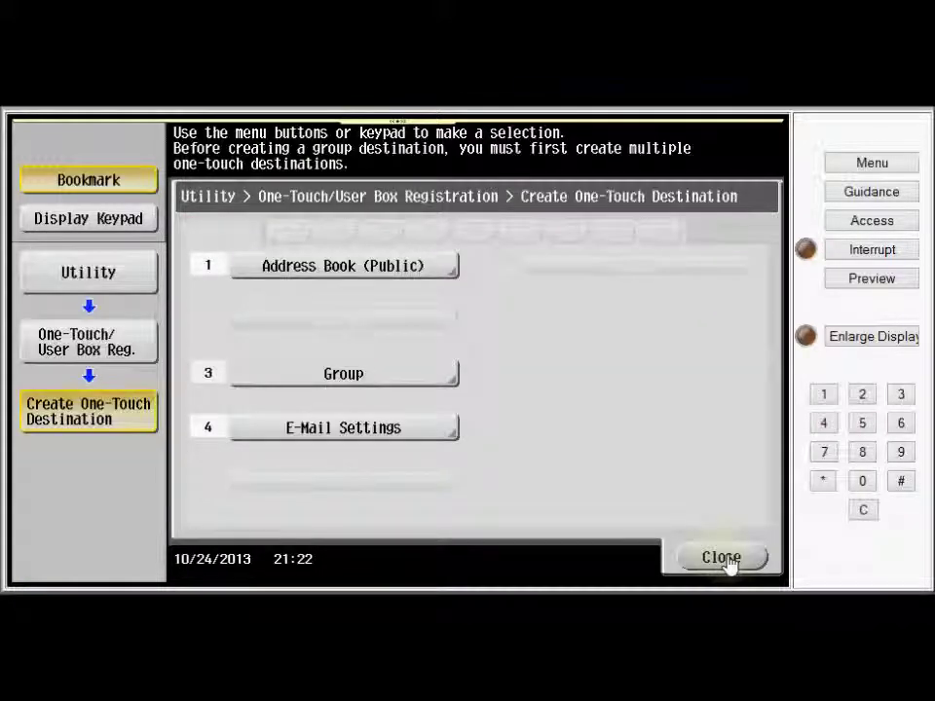
click(728, 561)
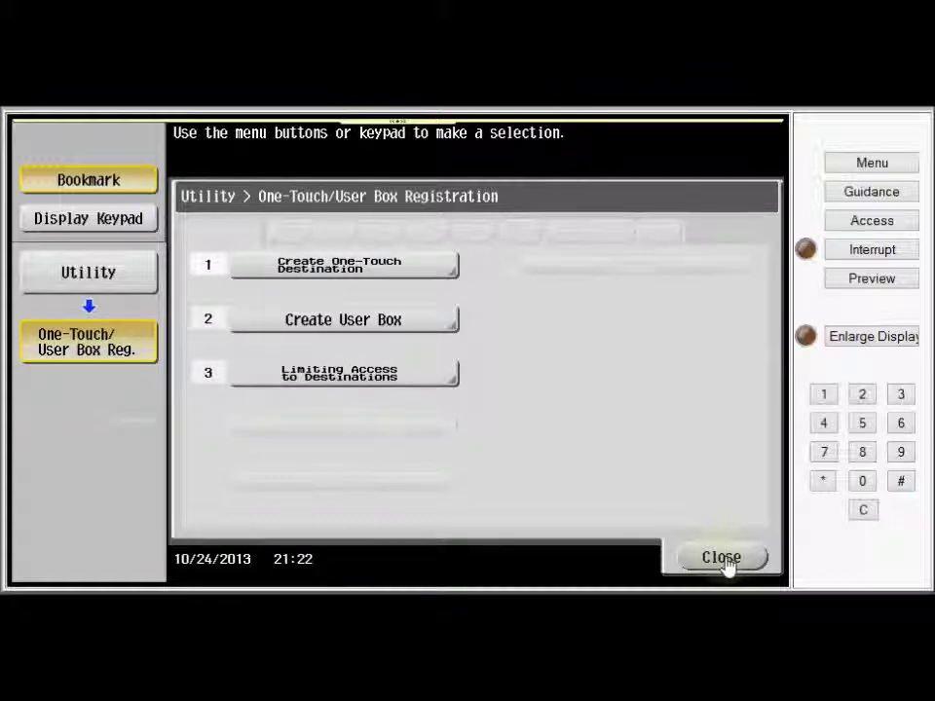
click(728, 561)
click(727, 562)
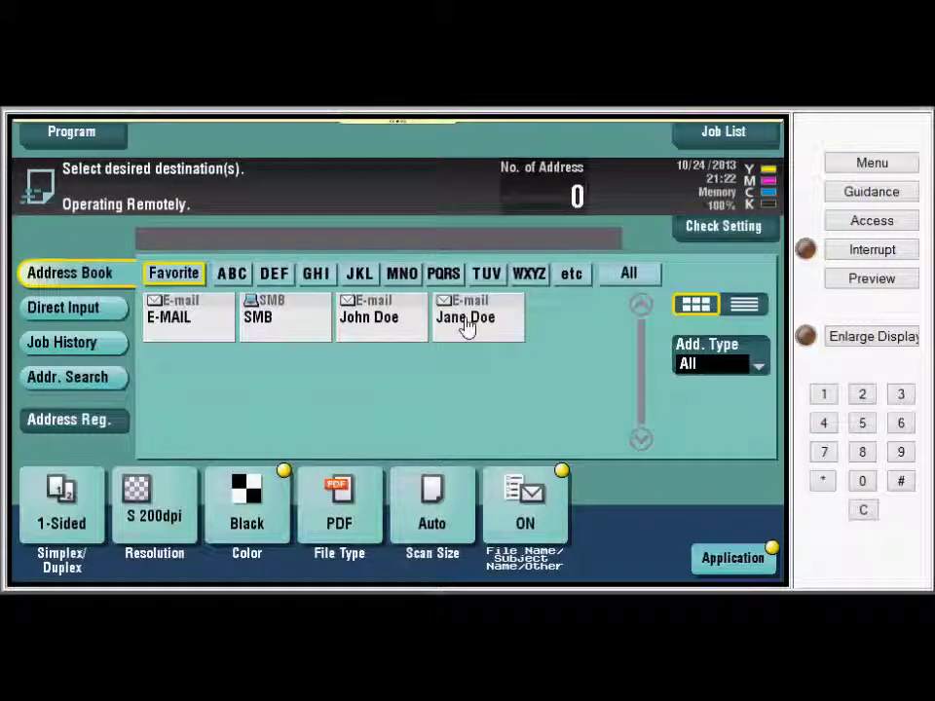
Pick the new contact's one-touch button in Scan/Fax so the address count shows 1
click(472, 329)
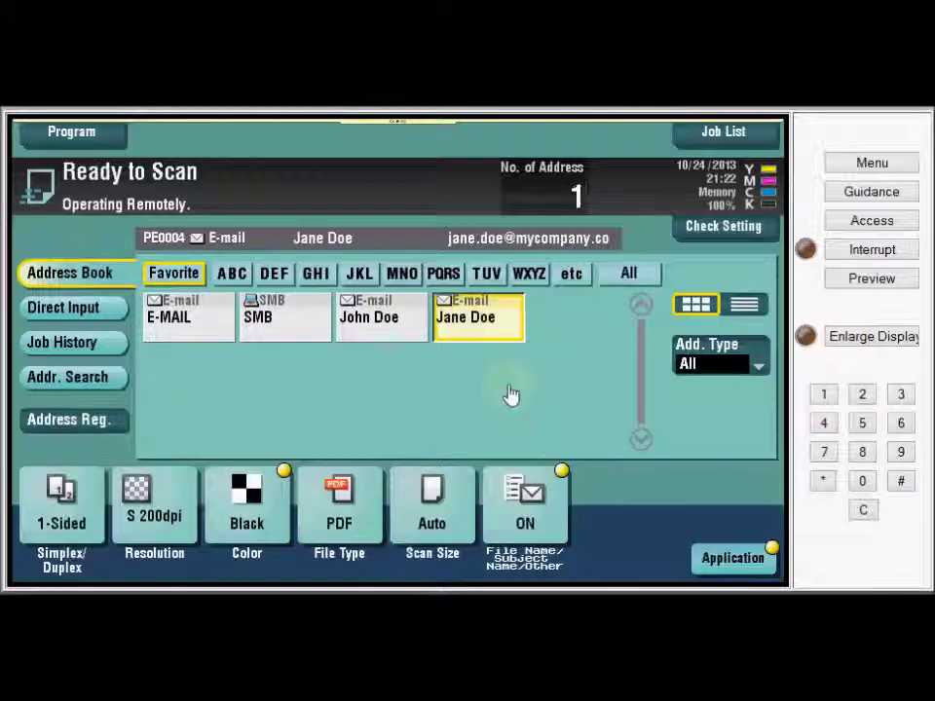